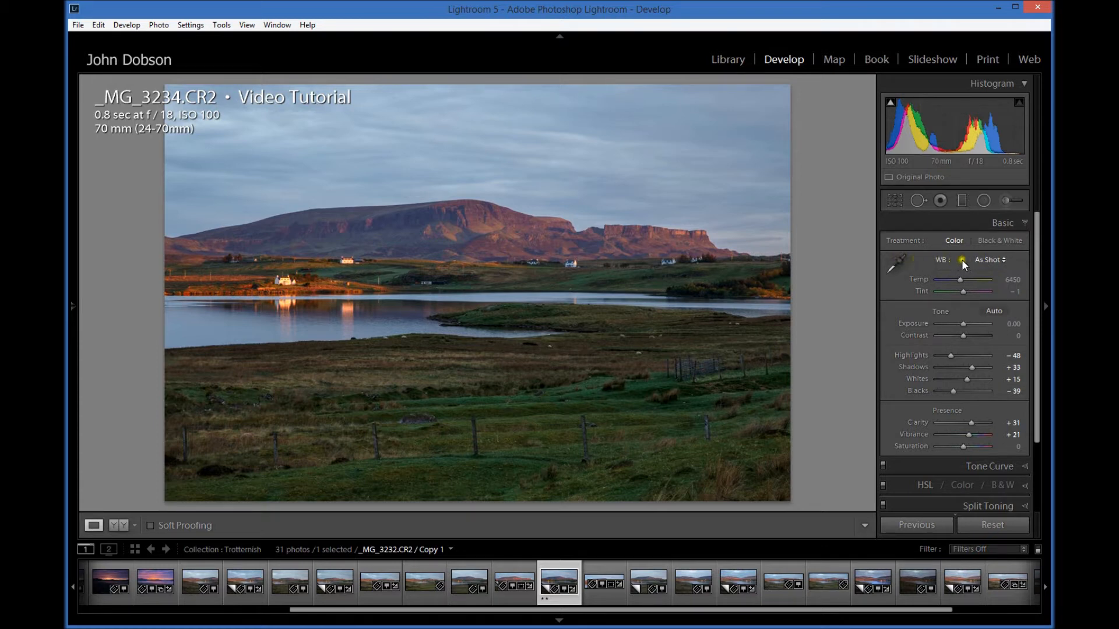
Step: Try the Daylight, Cloudy and Shade white balance presets on the landscape photo
{"action": "left_click", "coordinate": [993, 260]}
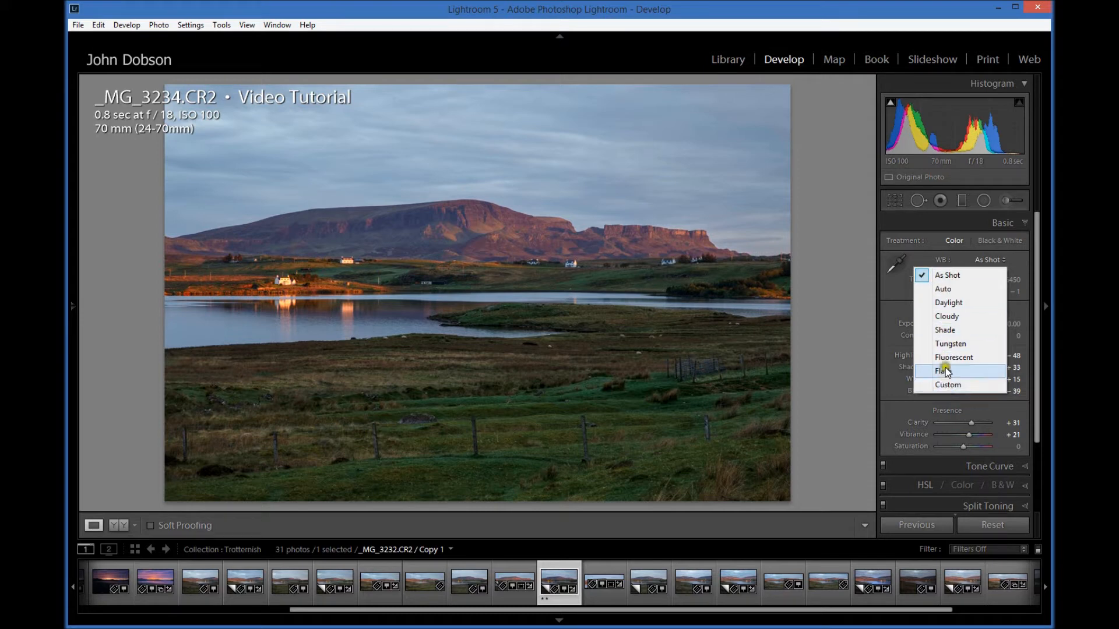
{"action": "left_click", "coordinate": [946, 301]}
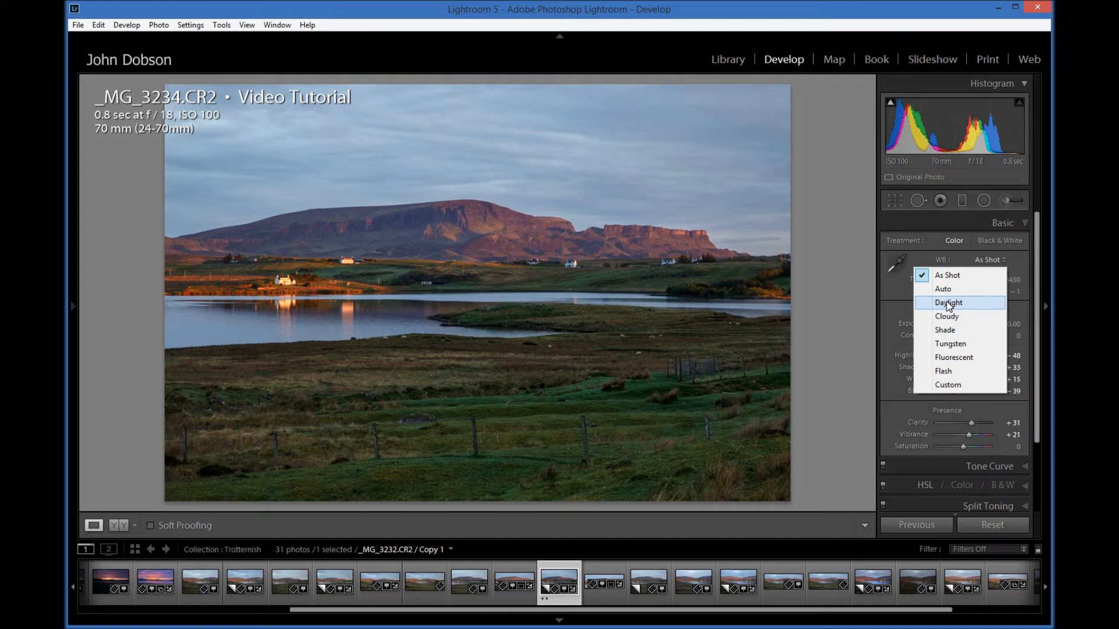
{"action": "left_click", "coordinate": [947, 302]}
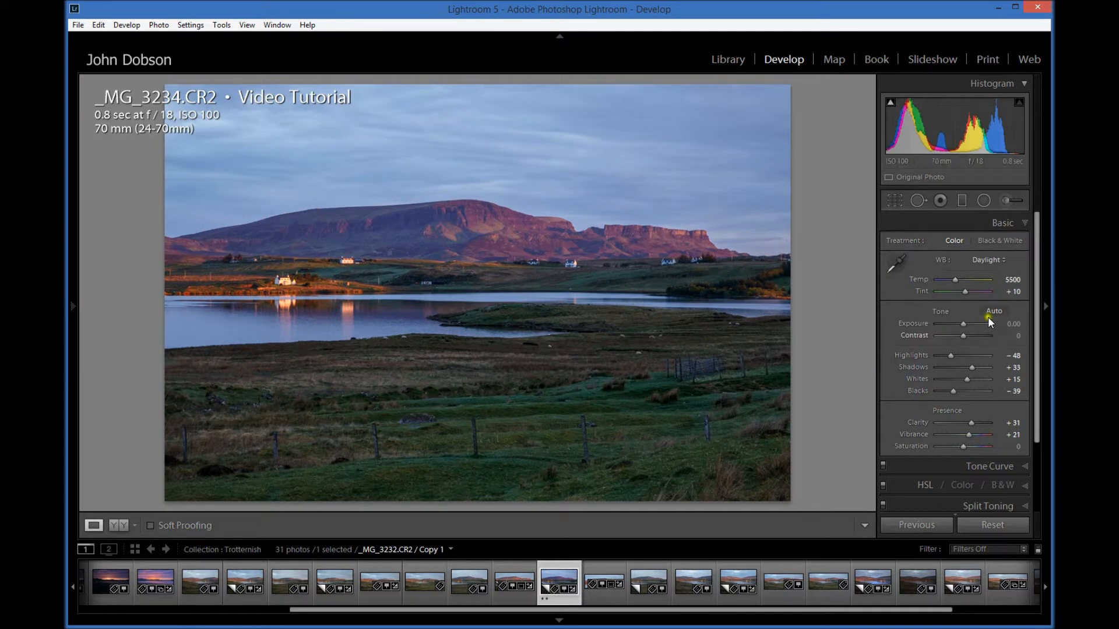
{"action": "left_click", "coordinate": [983, 265]}
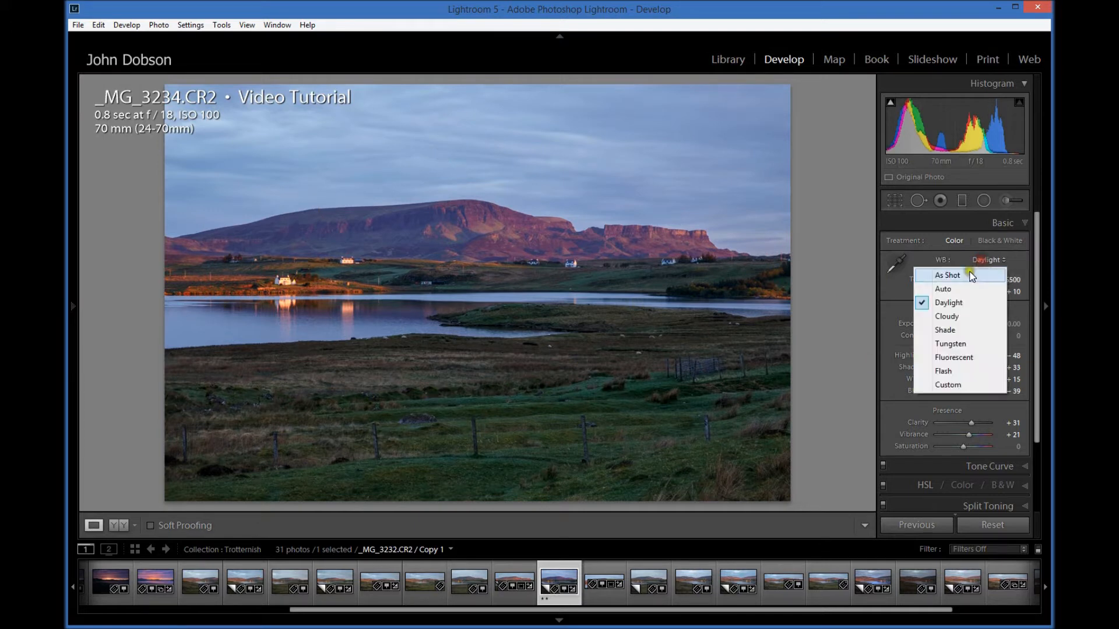
{"action": "left_click", "coordinate": [945, 317]}
{"action": "left_click", "coordinate": [988, 260]}
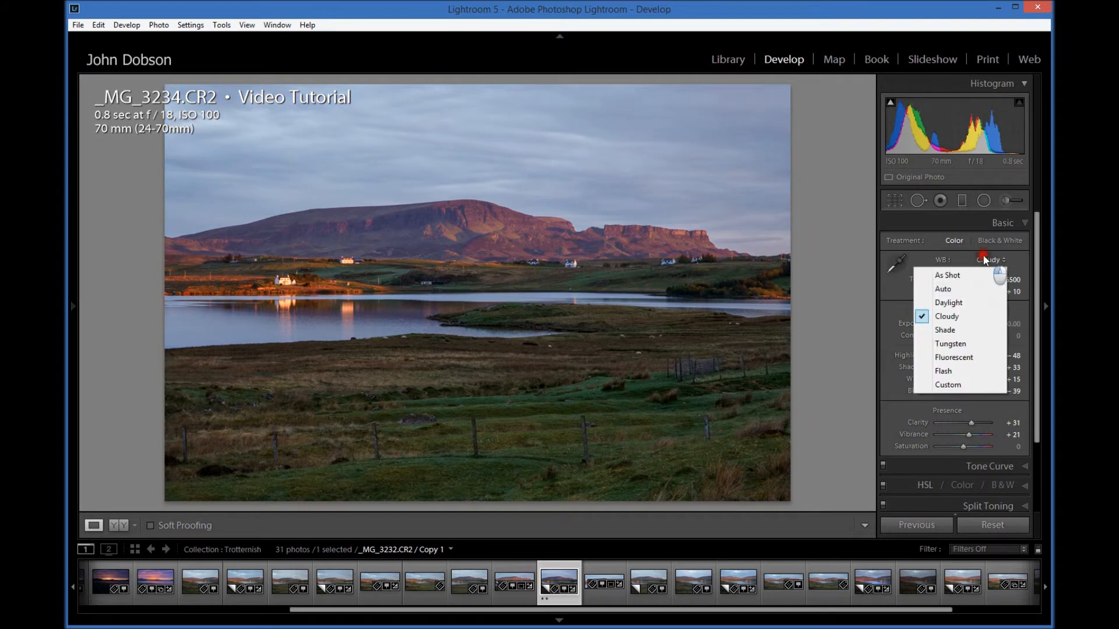
{"action": "left_click", "coordinate": [956, 330]}
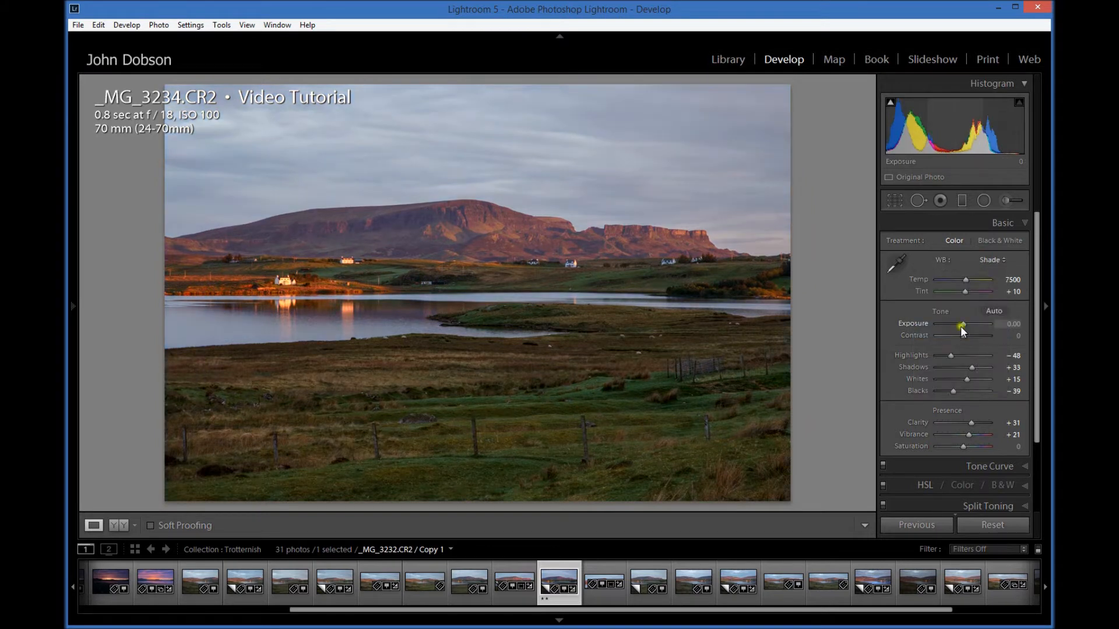
Step: Try the Tungsten, Fluorescent and Flash white balance presets on the landscape photo
{"action": "left_click", "coordinate": [988, 260]}
{"action": "left_click", "coordinate": [954, 346]}
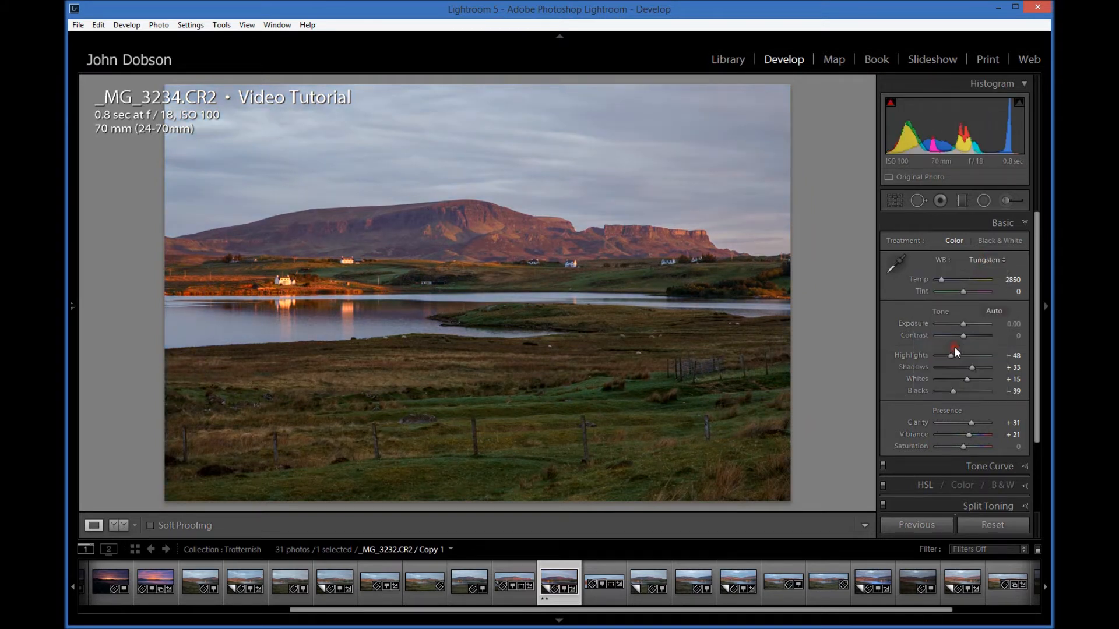
{"action": "left_click", "coordinate": [985, 260]}
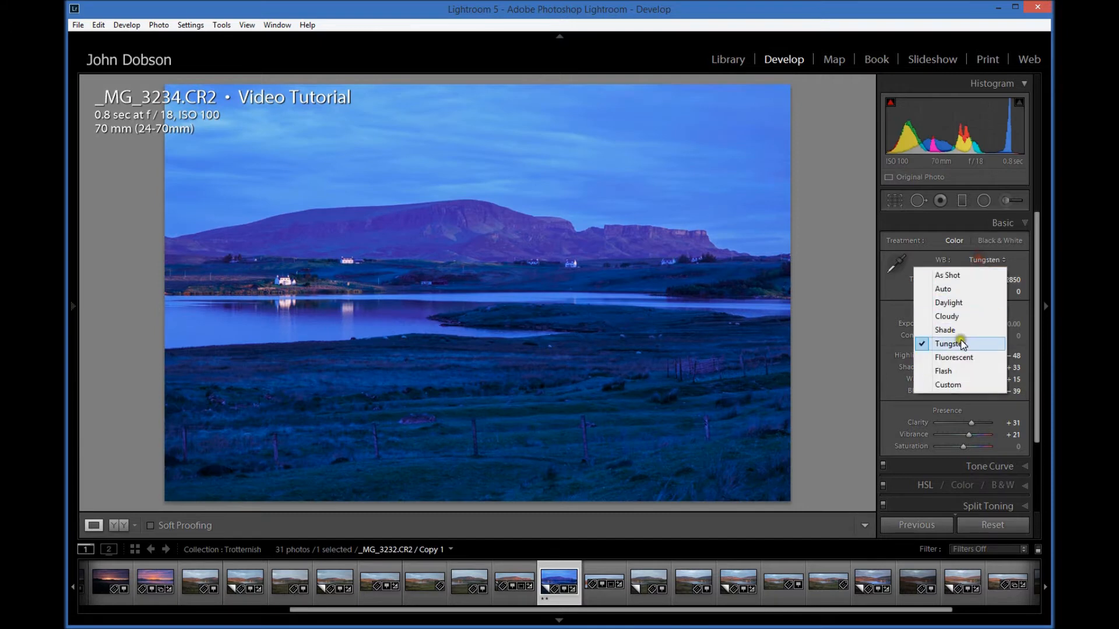
{"action": "left_click", "coordinate": [958, 356]}
{"action": "left_click", "coordinate": [983, 260]}
{"action": "left_click", "coordinate": [954, 373]}
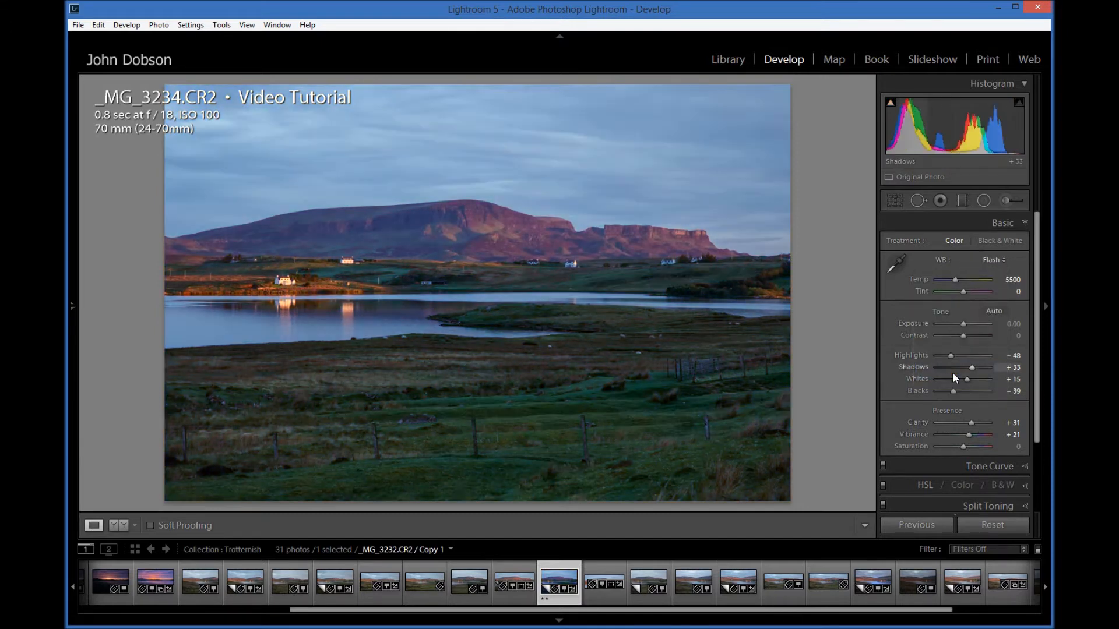
Step: Try a custom white balance with Temp 3786 and Tint +50, then restore the As Shot white balance
{"action": "left_click", "coordinate": [993, 261]}
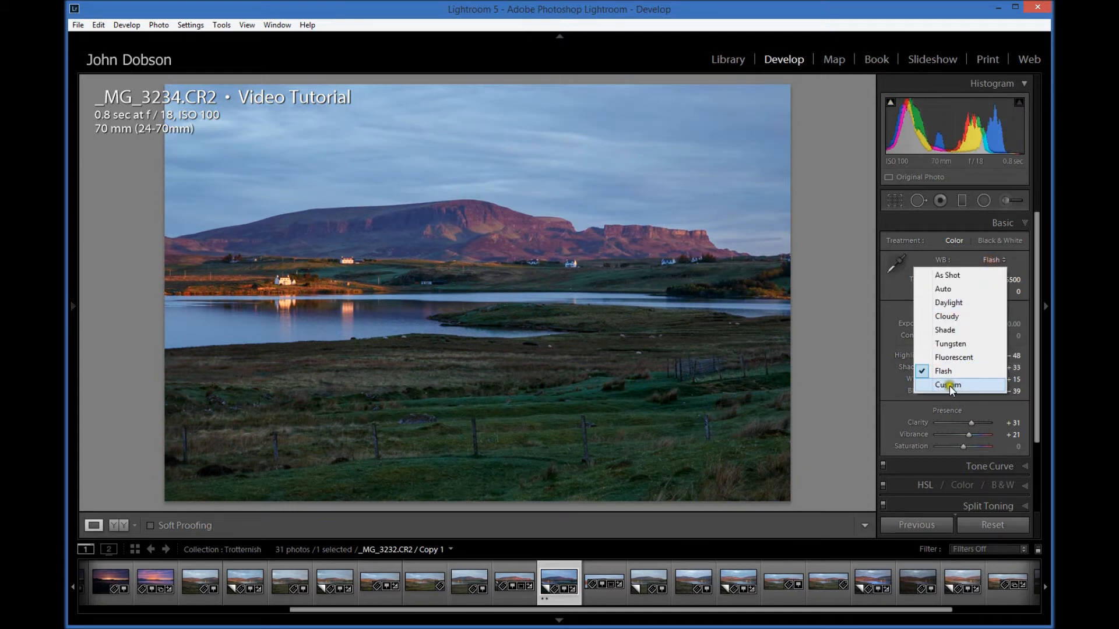
{"action": "left_click", "coordinate": [940, 278]}
{"action": "mouse_move", "coordinate": [960, 279]}
{"action": "left_mouse_down"}
{"action": "mouse_move", "coordinate": [947, 282]}
{"action": "mouse_move", "coordinate": [974, 291]}
{"action": "left_mouse_up"}
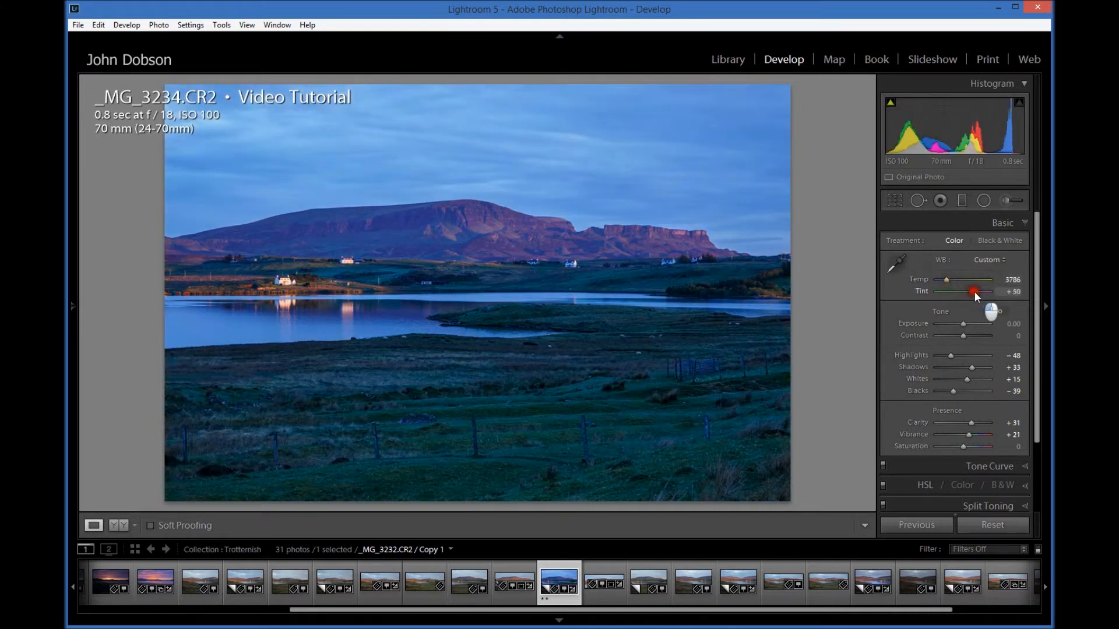
{"action": "left_click", "coordinate": [988, 260]}
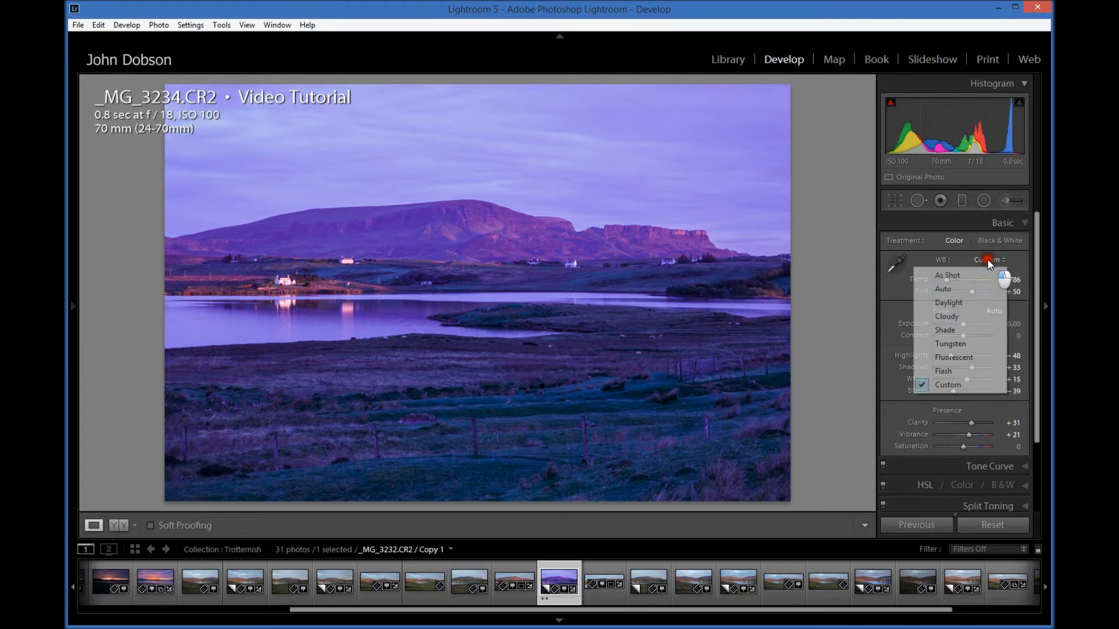
{"action": "left_click", "coordinate": [950, 277]}
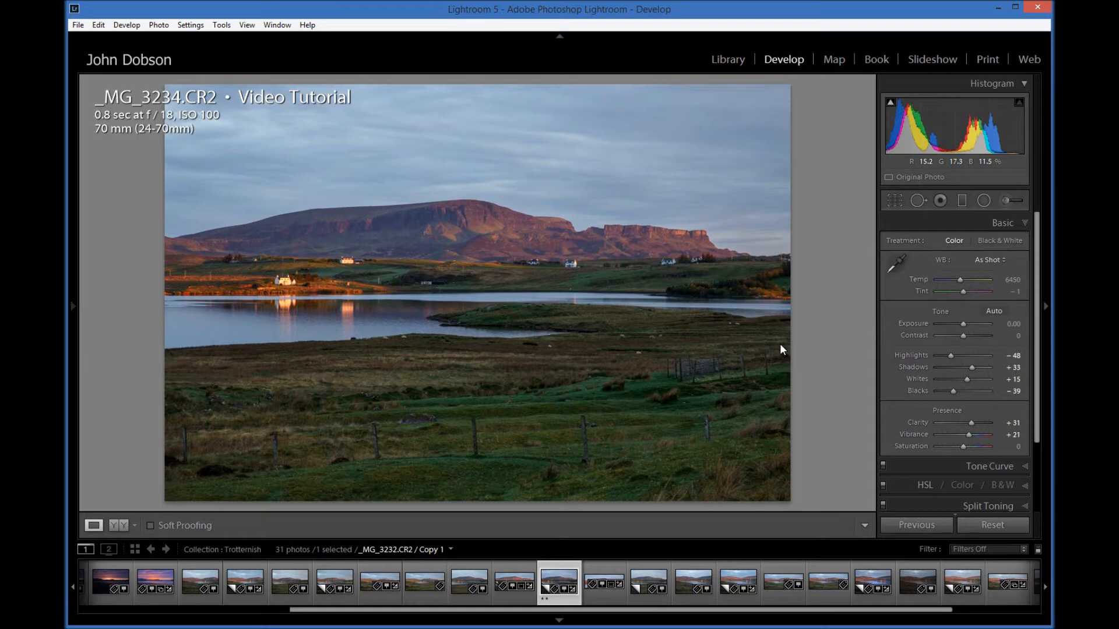
Step: Start Crop & Straighten on the photo and look through the available aspect ratio presets
{"action": "left_click", "coordinate": [893, 202]}
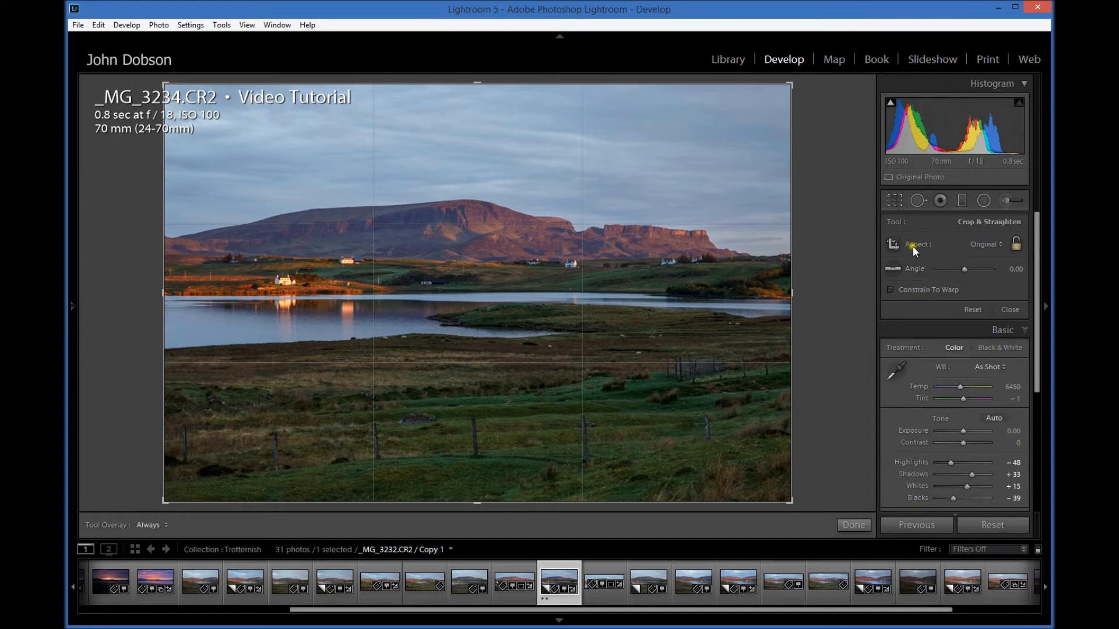
{"action": "left_click", "coordinate": [985, 244]}
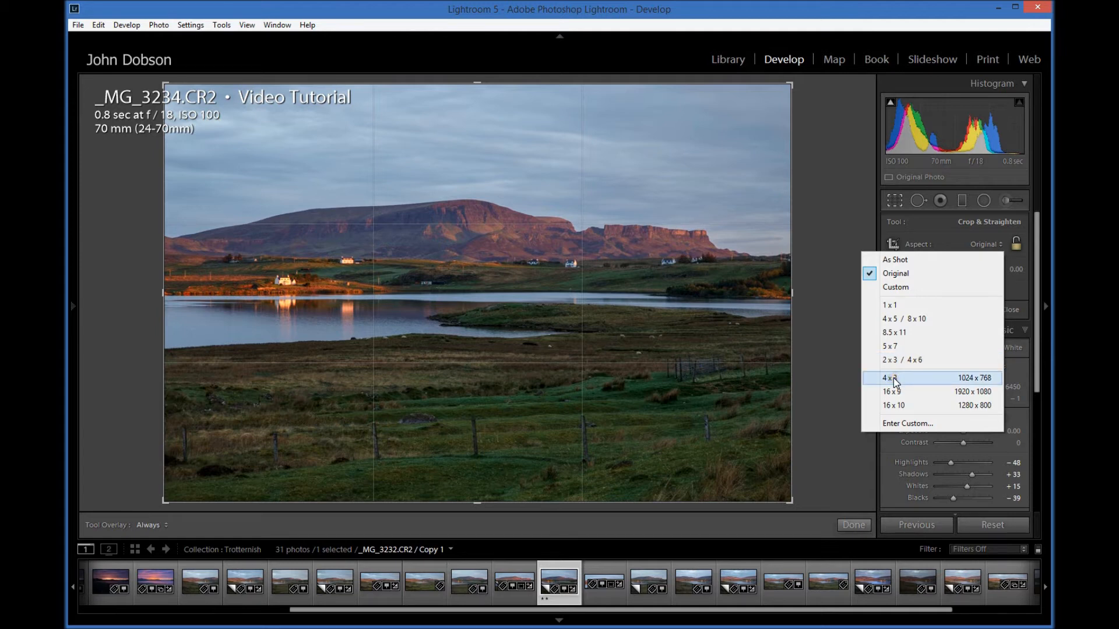
{"action": "left_click", "coordinate": [889, 408]}
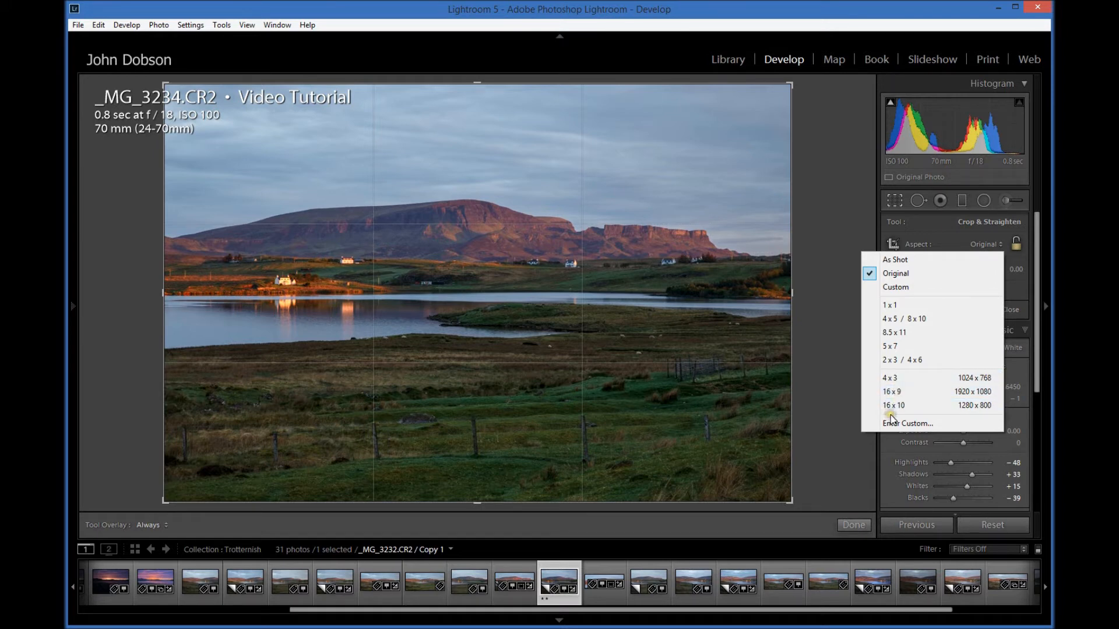
{"action": "left_click", "coordinate": [843, 165]}
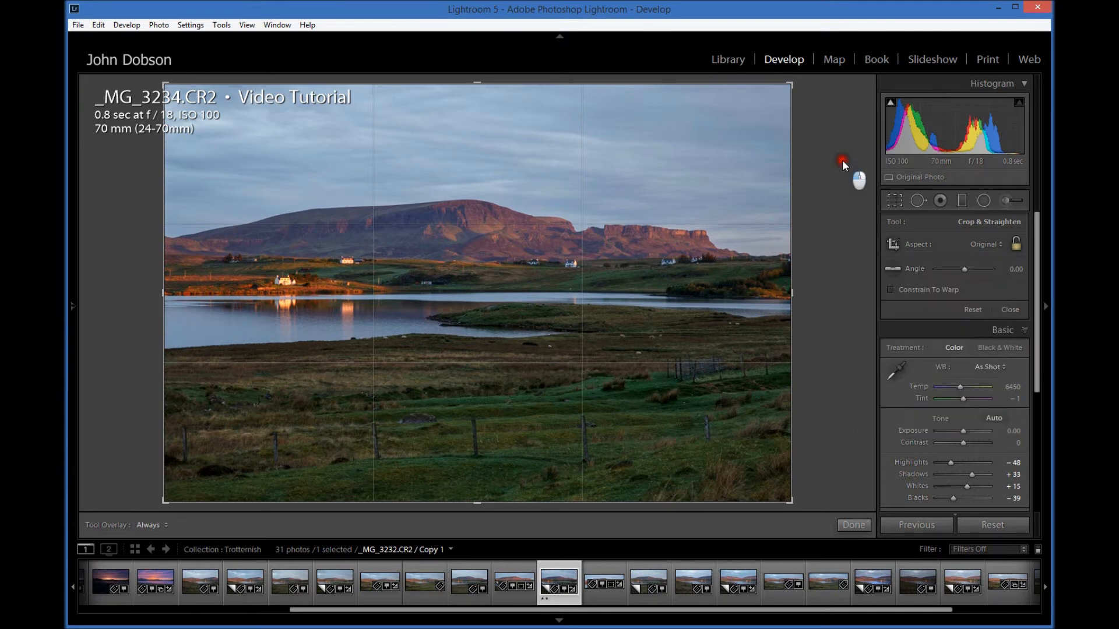
Step: Try resizing the crop frame from its corner and lower edge while toggling the aspect ratio lock
{"action": "left_click", "coordinate": [1017, 245]}
{"action": "left_click", "coordinate": [1017, 245]}
{"action": "left_click_drag", "start_coordinate": [790, 494], "coordinate": [852, 509]}
{"action": "left_click", "coordinate": [1016, 241]}
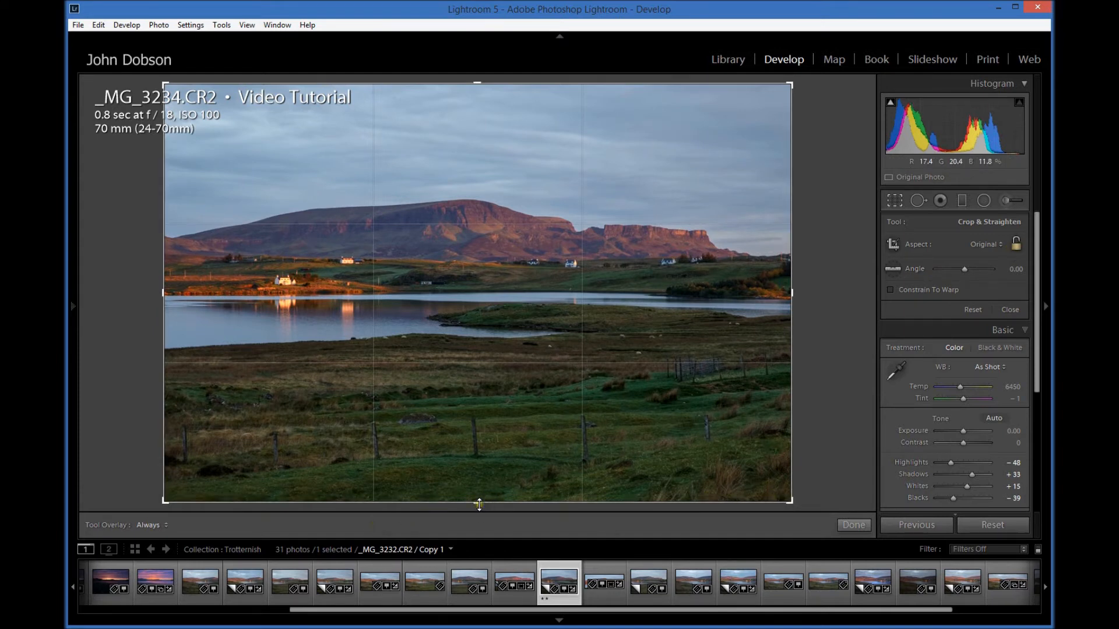
{"action": "left_click", "coordinate": [1014, 245]}
{"action": "mouse_move", "coordinate": [476, 502]}
{"action": "left_mouse_down"}
{"action": "mouse_move", "coordinate": [475, 464]}
{"action": "mouse_move", "coordinate": [481, 521]}
{"action": "left_mouse_up"}
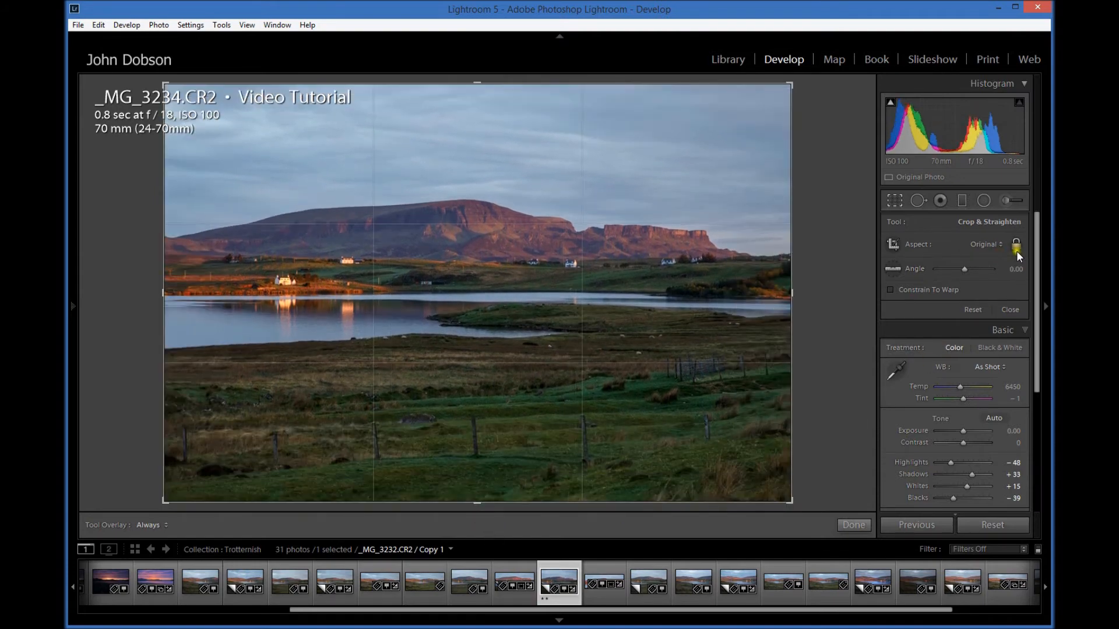
Step: Crop off the foreground field up to the lake's near shore with an unlocked aspect ratio, fine-tune the lower edge and apply the crop
{"action": "left_click_drag", "start_coordinate": [480, 498], "coordinate": [483, 429]}
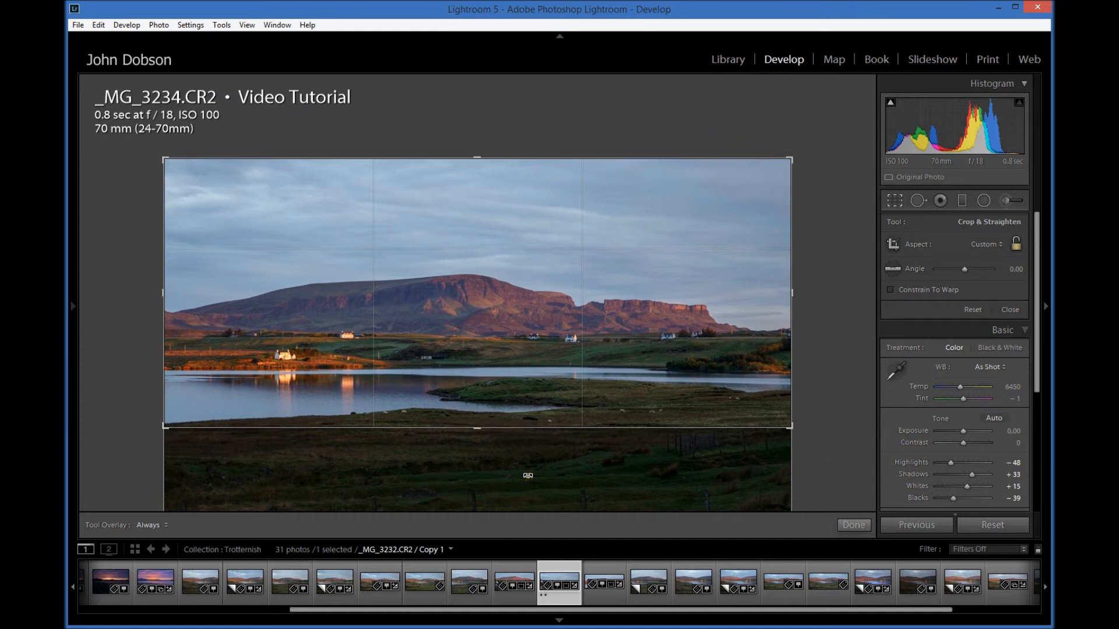
{"action": "left_click", "coordinate": [852, 526]}
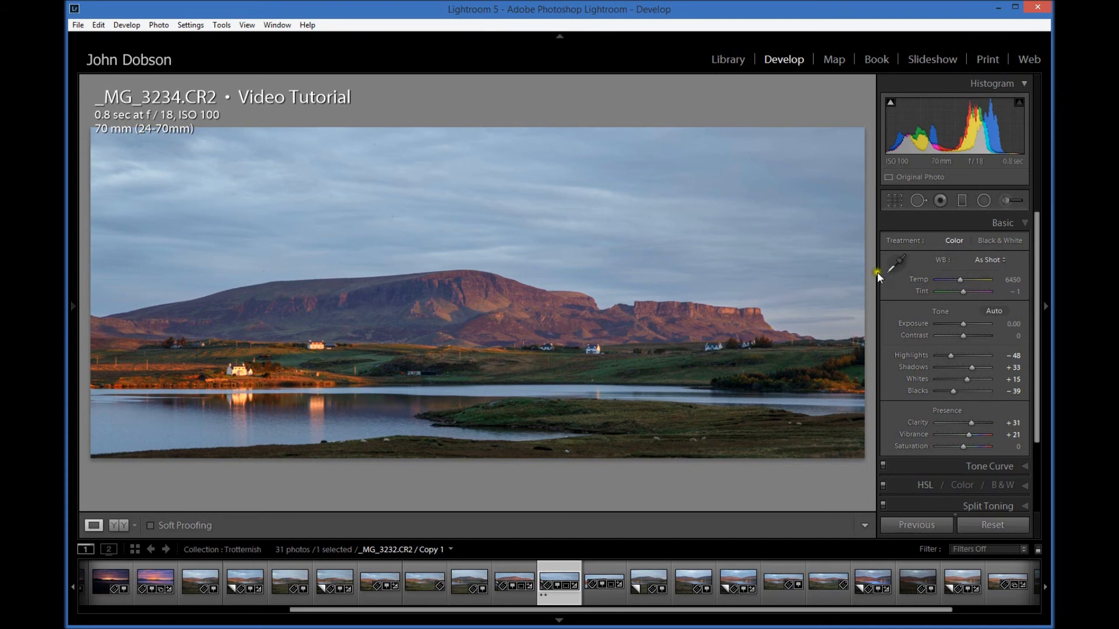
{"action": "left_click", "coordinate": [894, 202]}
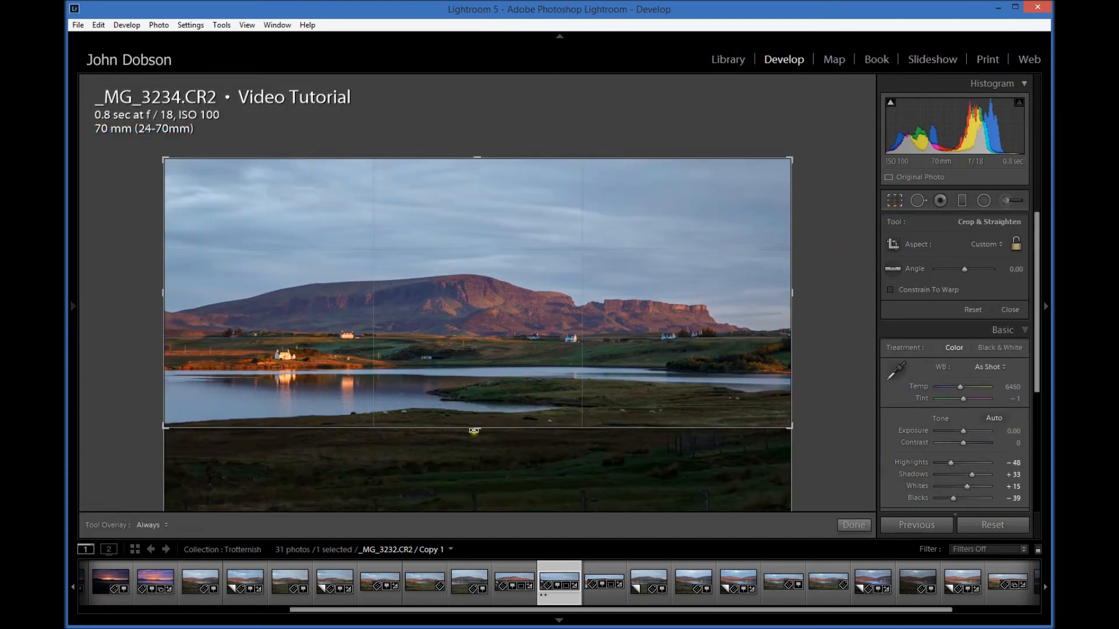
{"action": "left_click_drag", "start_coordinate": [475, 428], "coordinate": [474, 429]}
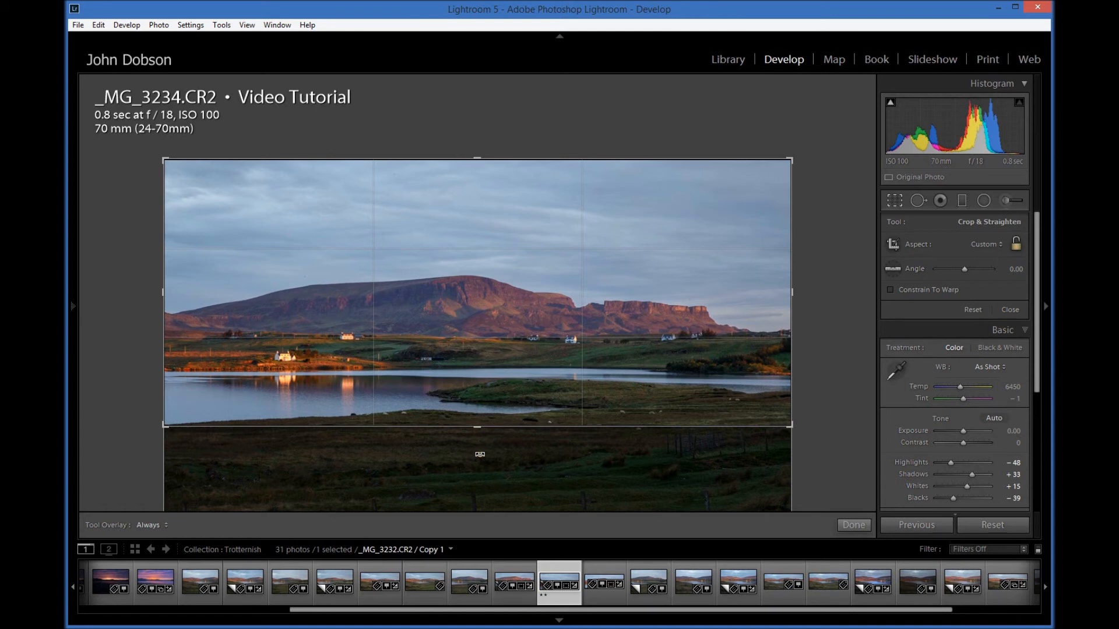
{"action": "left_click", "coordinate": [847, 527]}
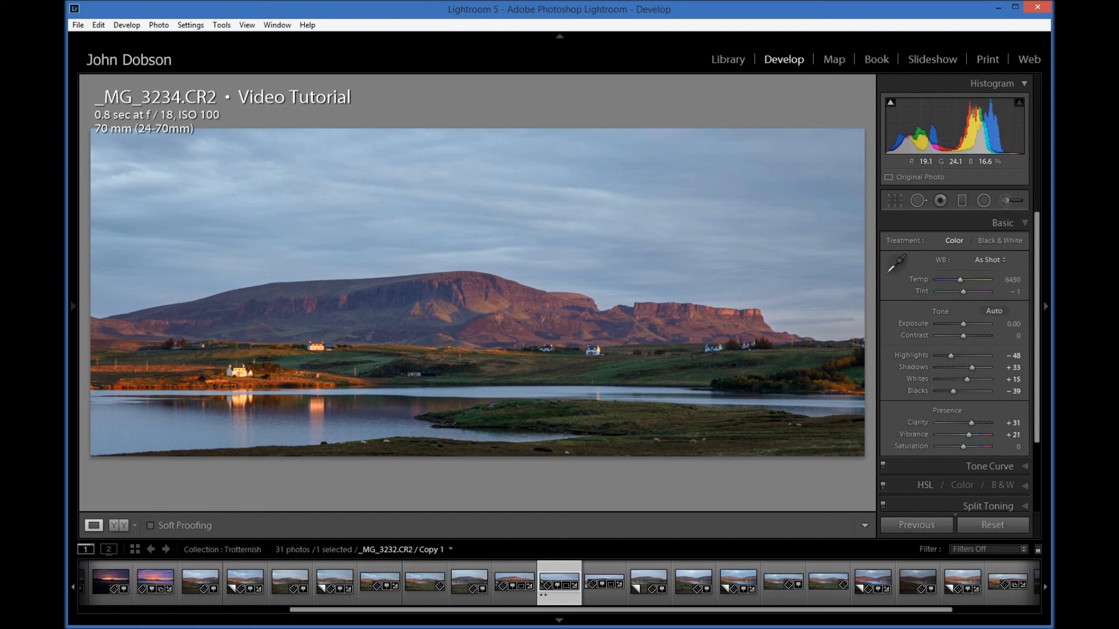
Step: Reopen the crop, trim narrow strips from the left and right sides of the photo and apply it
{"action": "left_click", "coordinate": [895, 200]}
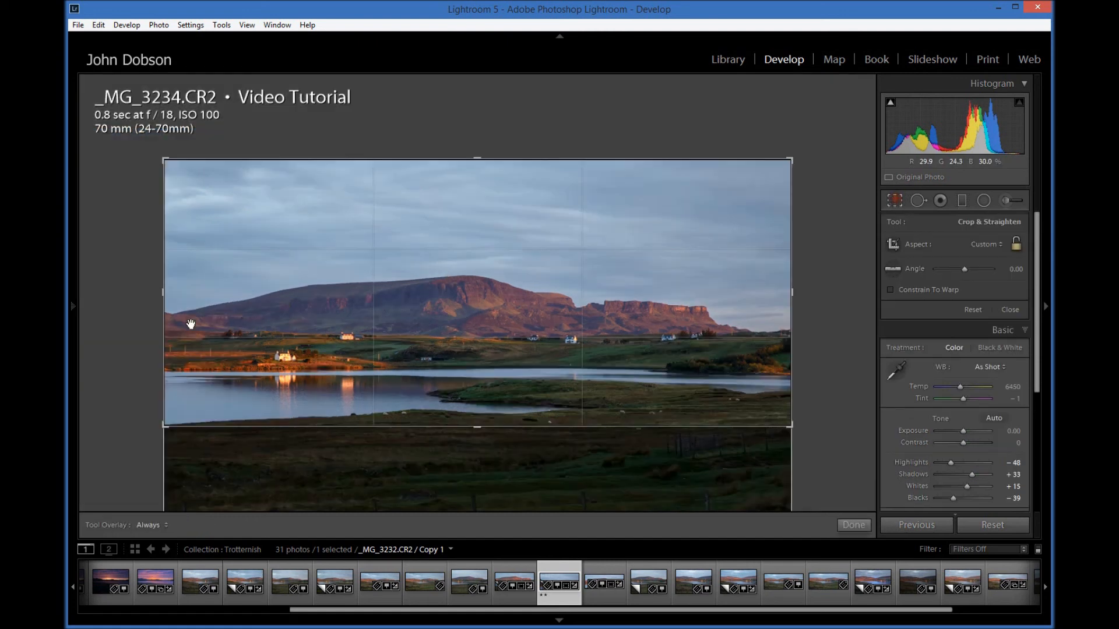
{"action": "left_click_drag", "start_coordinate": [166, 294], "coordinate": [168, 295]}
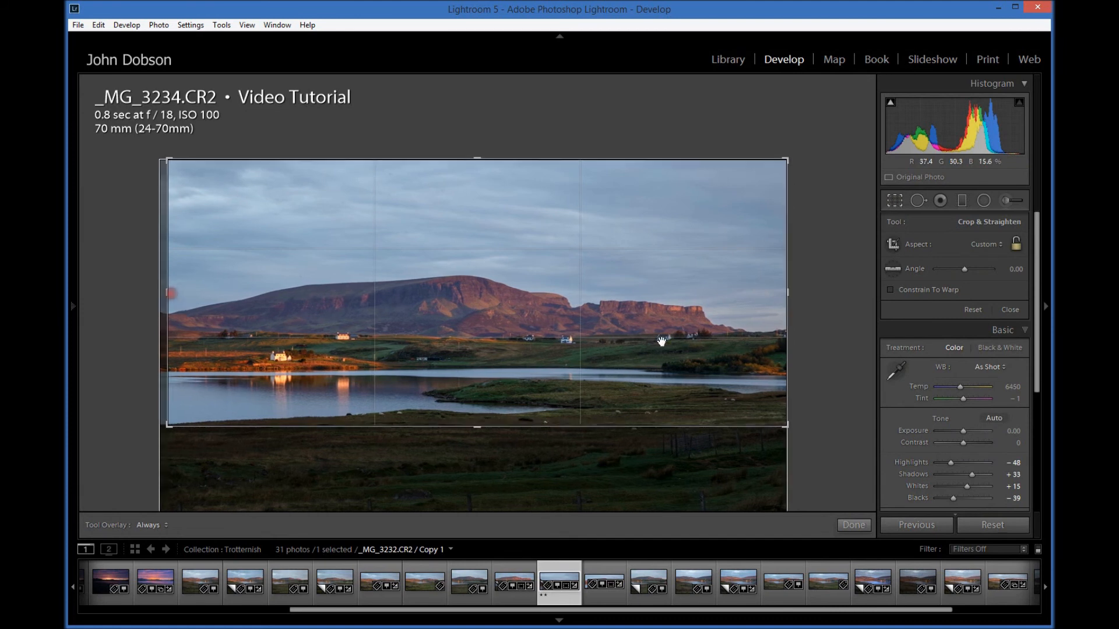
{"action": "left_click_drag", "start_coordinate": [784, 304], "coordinate": [772, 299]}
{"action": "left_click", "coordinate": [854, 525]}
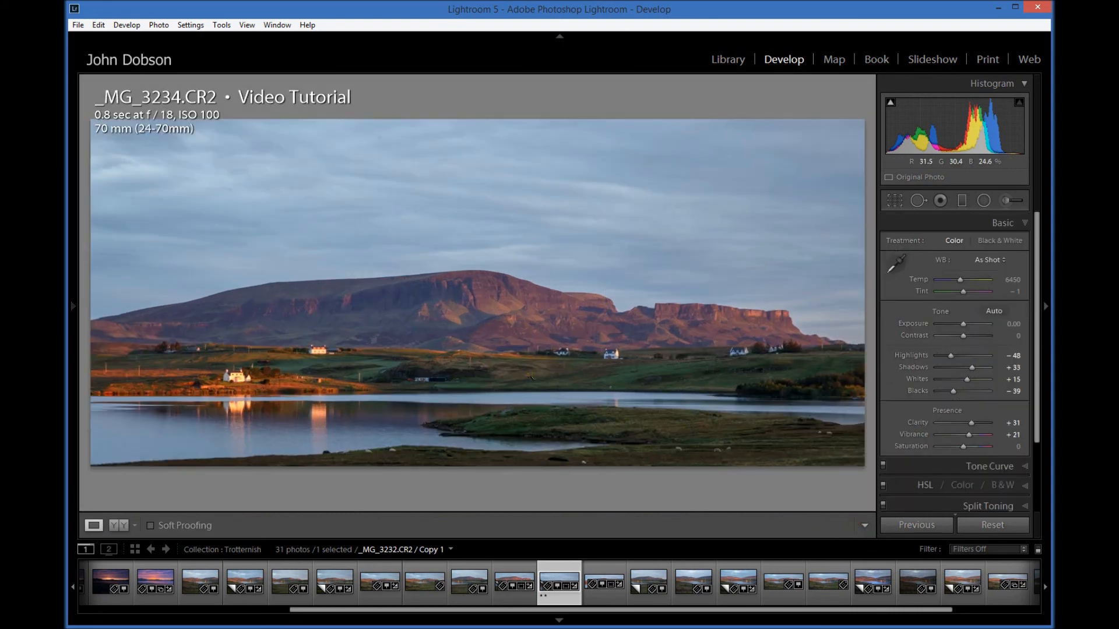
Step: Reopen the crop, extend its lower edge slightly to include more of the near shore and apply it
{"action": "left_click", "coordinate": [895, 201]}
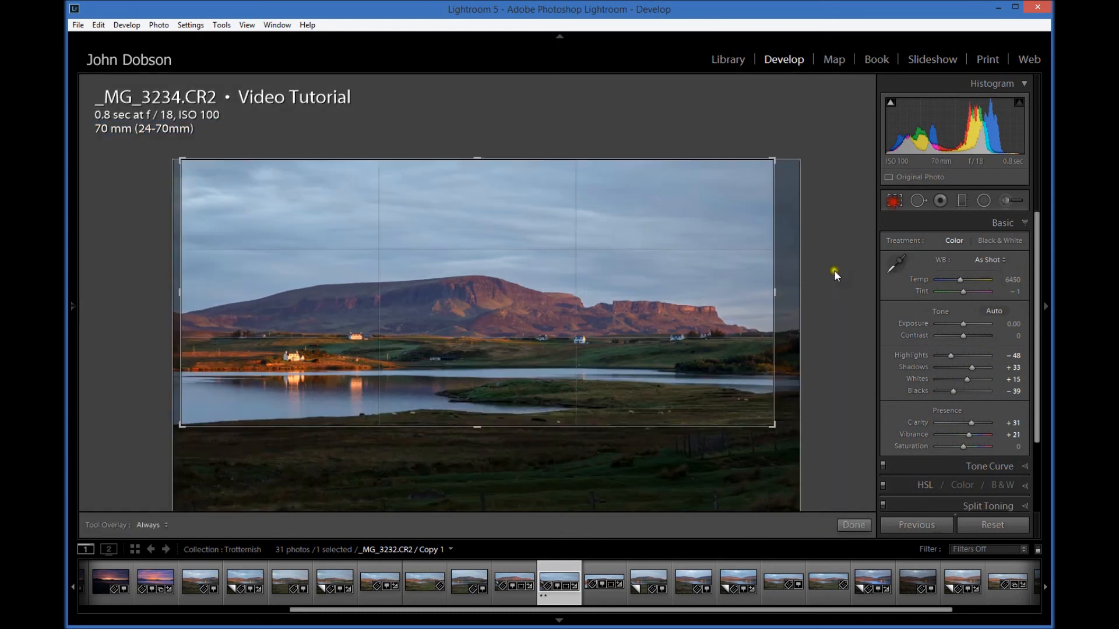
{"action": "left_click_drag", "start_coordinate": [484, 429], "coordinate": [485, 432]}
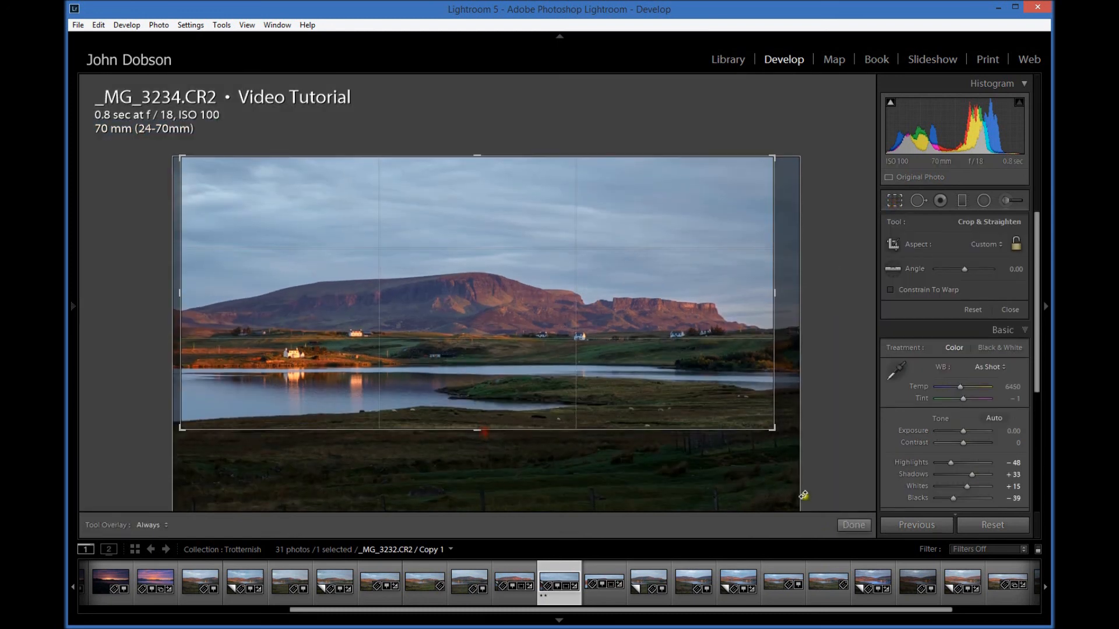
{"action": "left_click", "coordinate": [850, 526]}
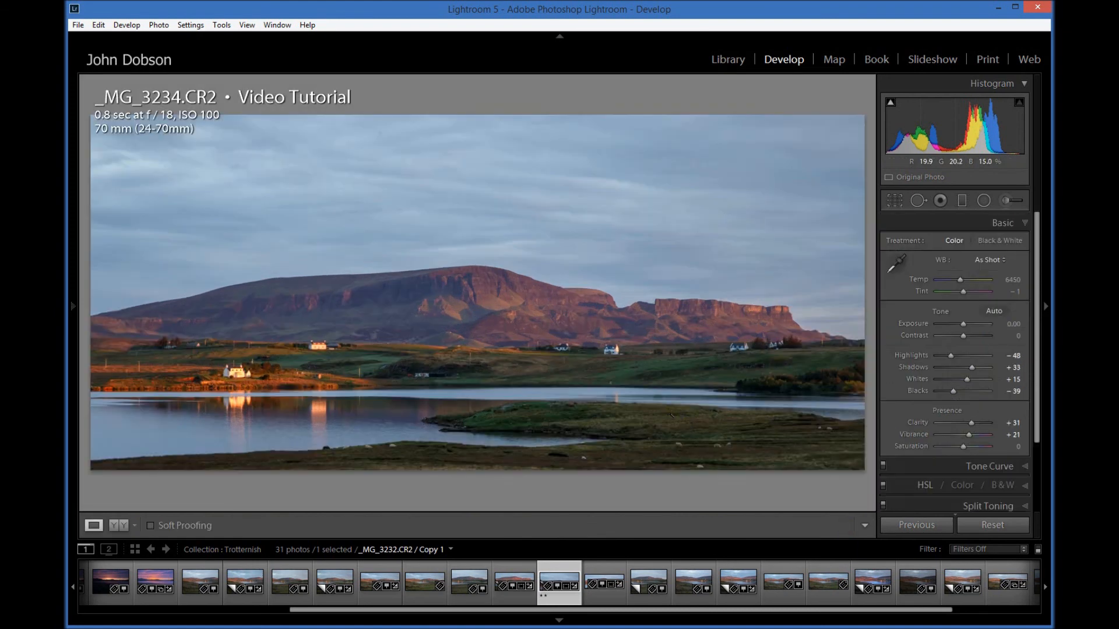